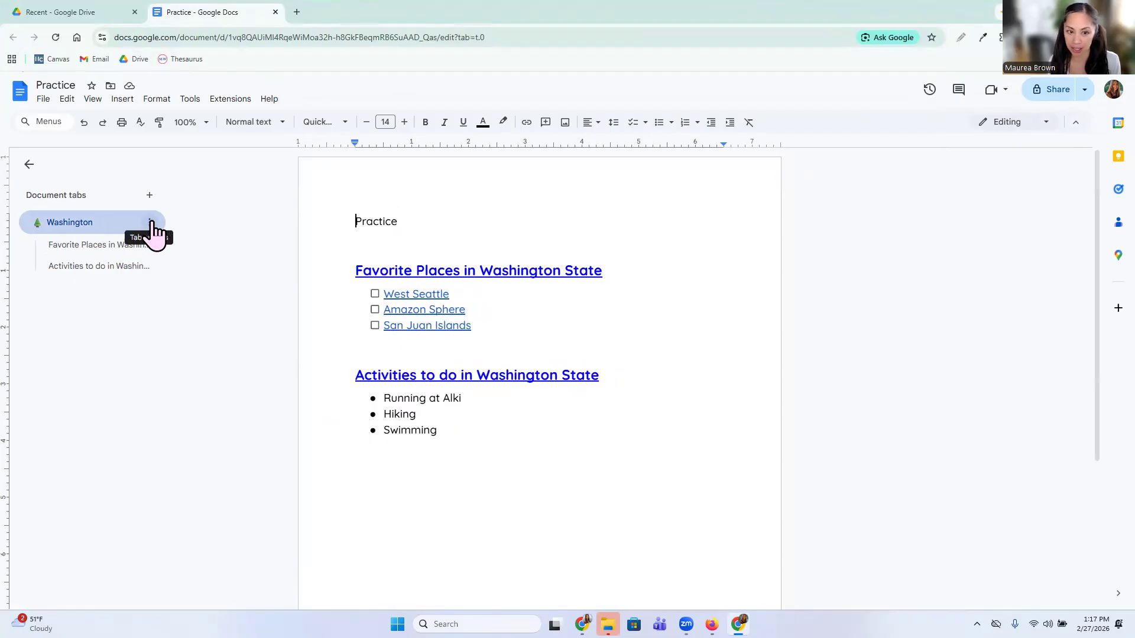
Open the Washington document tab's name for editing and set its emoji to the evergreen tree, searching for "tree".
left_click(150, 224)
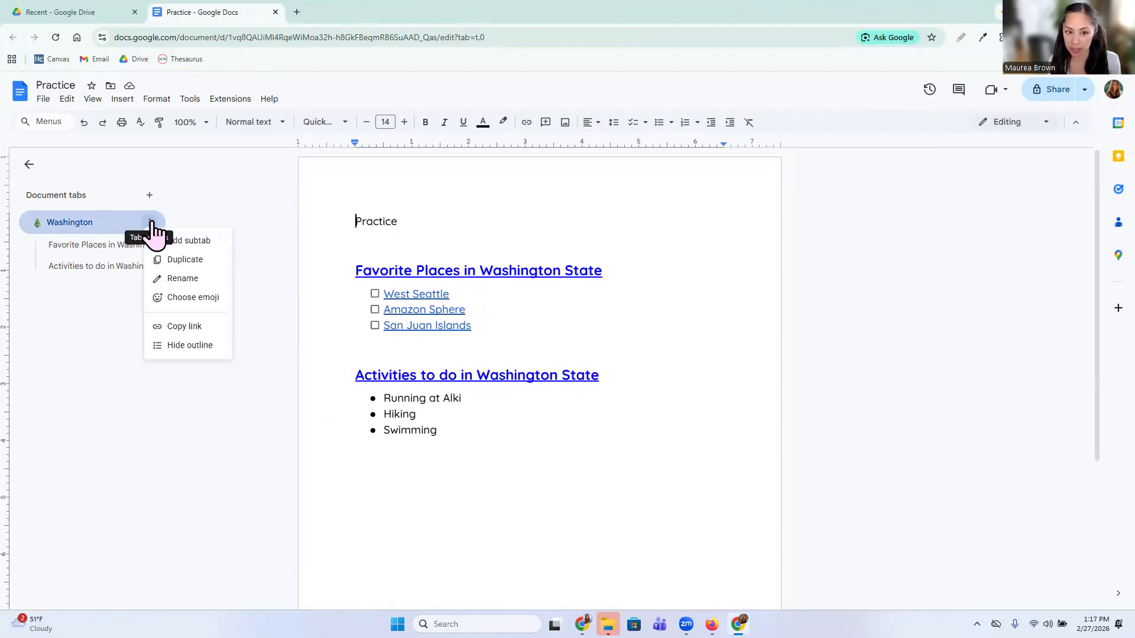
left_click(195, 283)
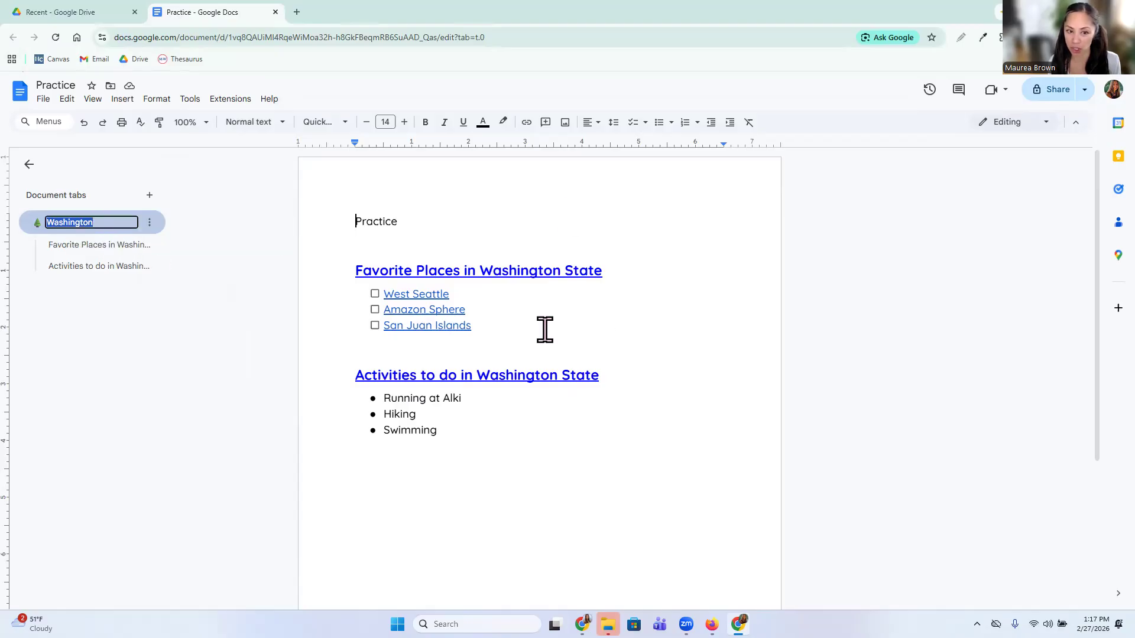
left_click(39, 223)
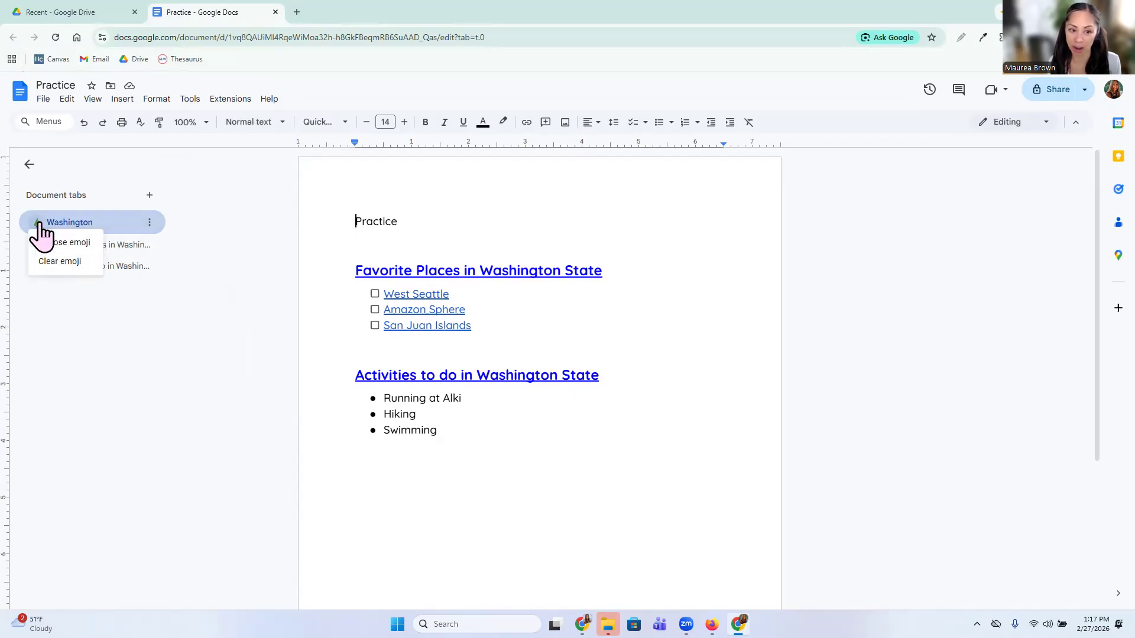
left_click(59, 244)
type("tree")
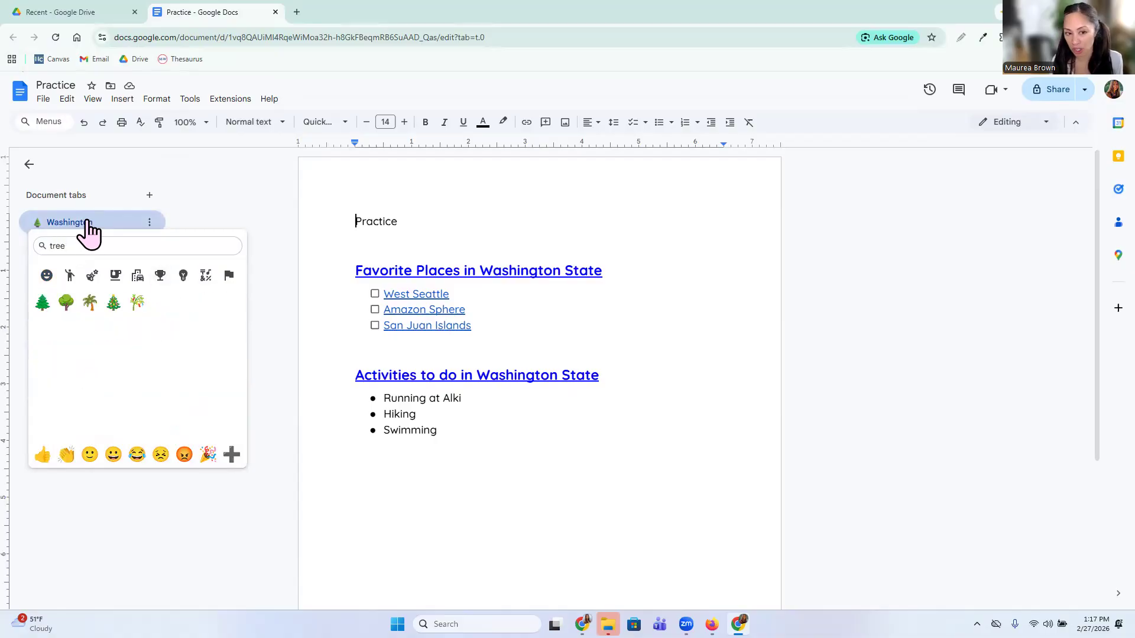
left_click(44, 299)
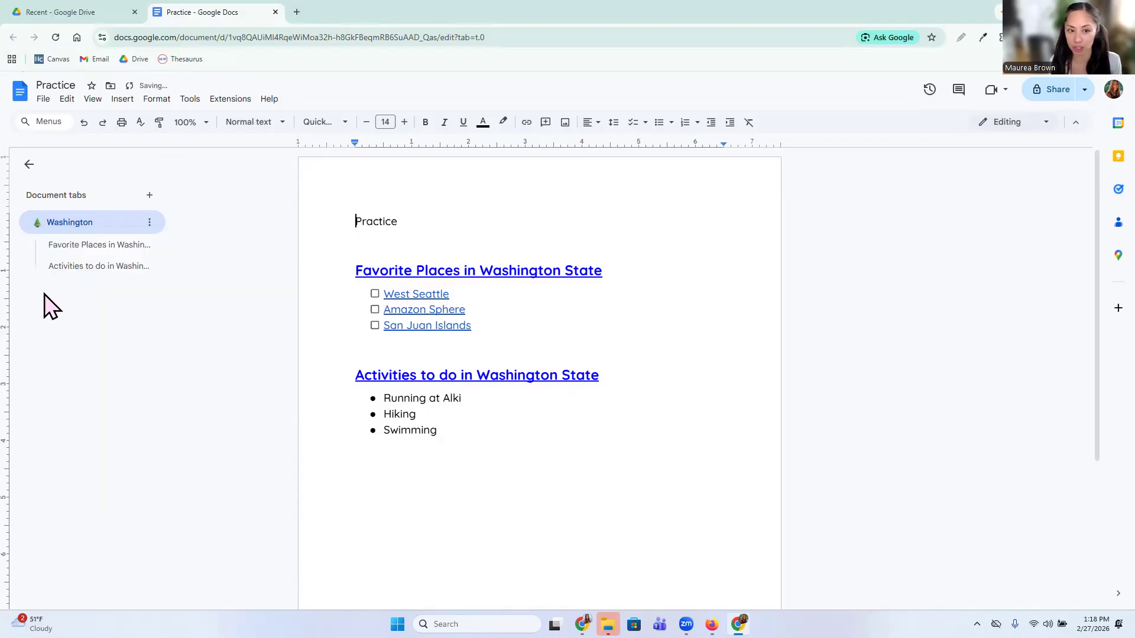
Add a second document tab and return to the Washington tab.
left_click(150, 196)
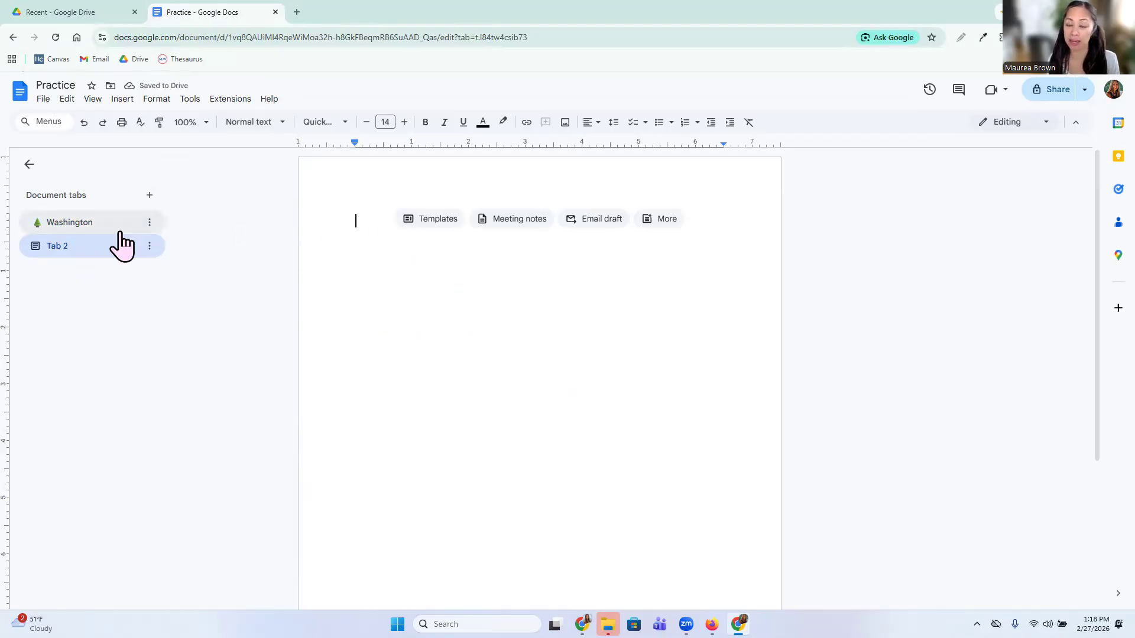
left_click(87, 228)
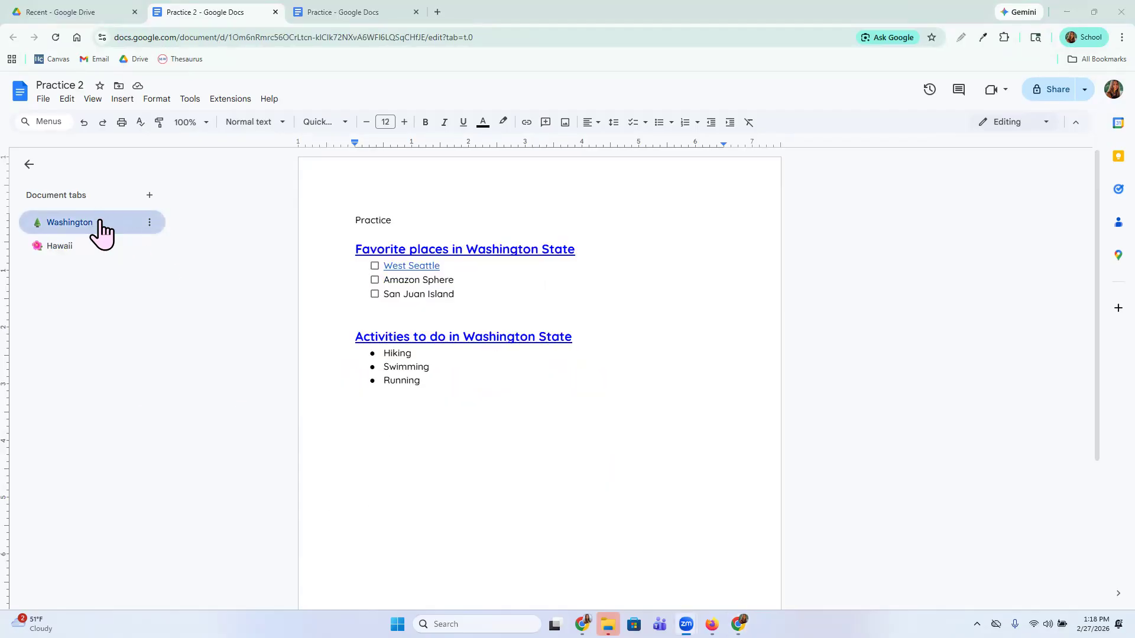
View the Washington and Hawaii document tabs and preview the Manini'owali Beach and Hapuna Beach links.
left_click(82, 260)
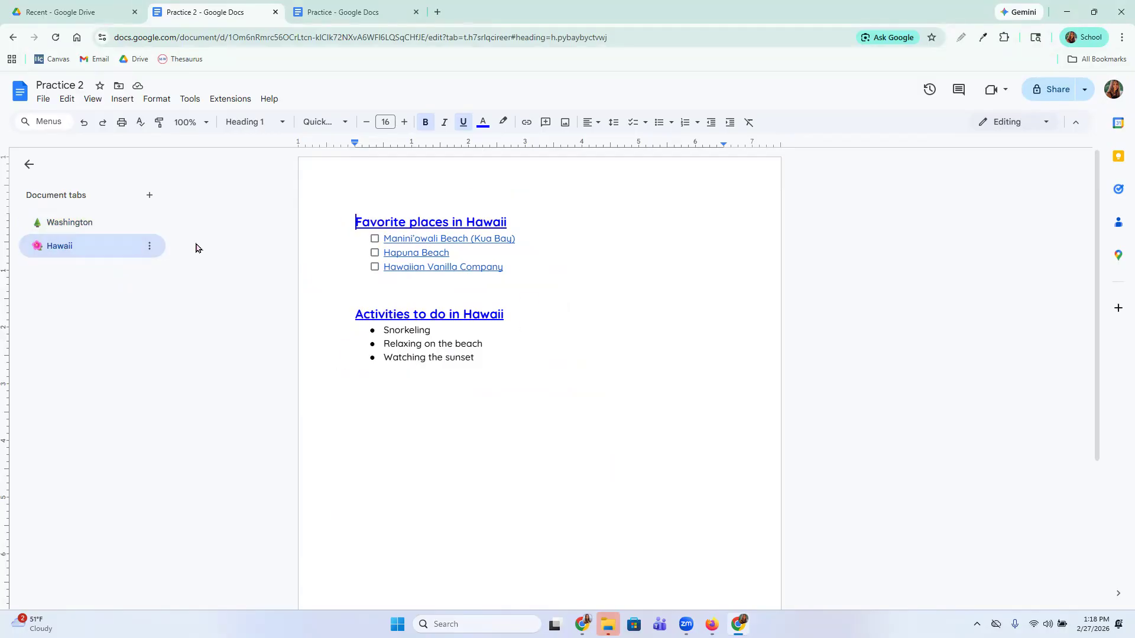
left_click(91, 223)
left_click(95, 246)
left_click(441, 238)
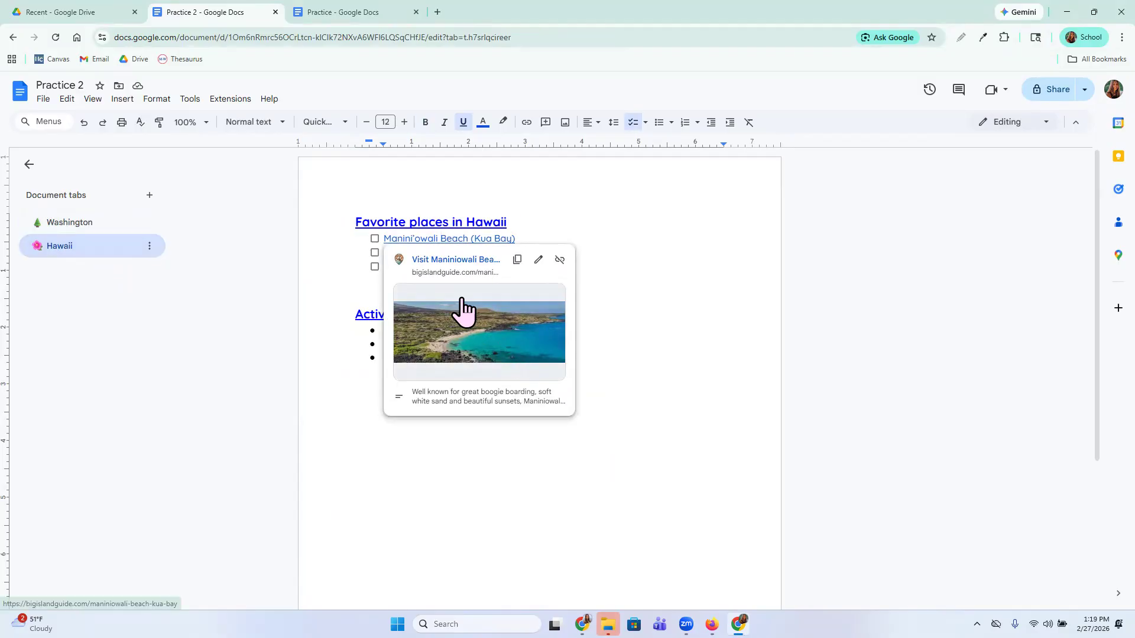
left_click(523, 246)
left_click(432, 255)
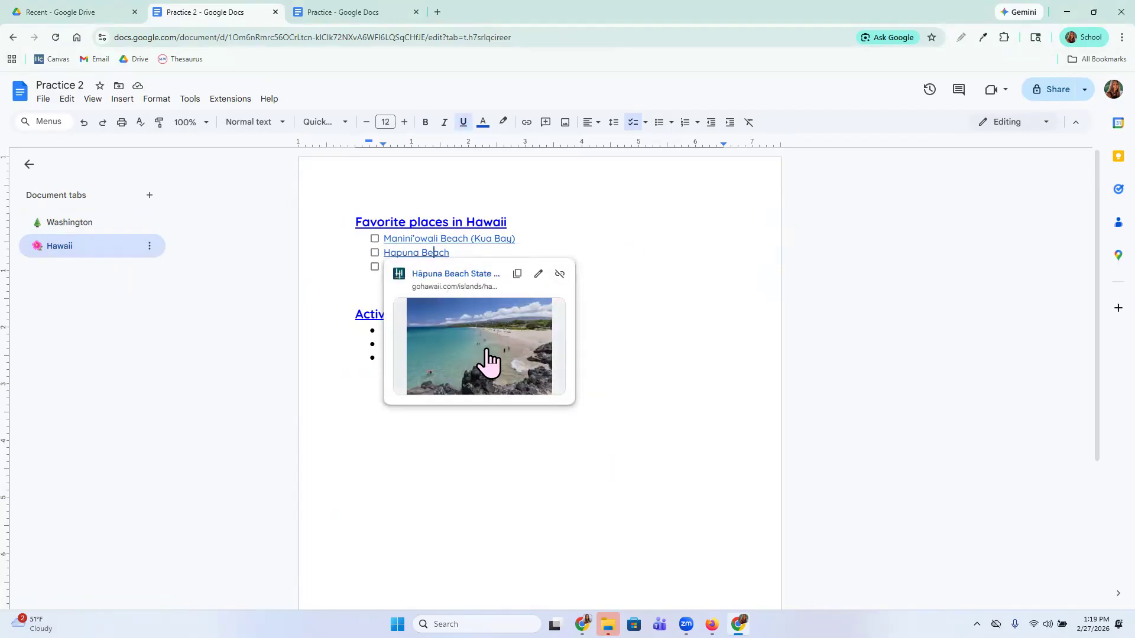
left_click(668, 320)
left_click(150, 245)
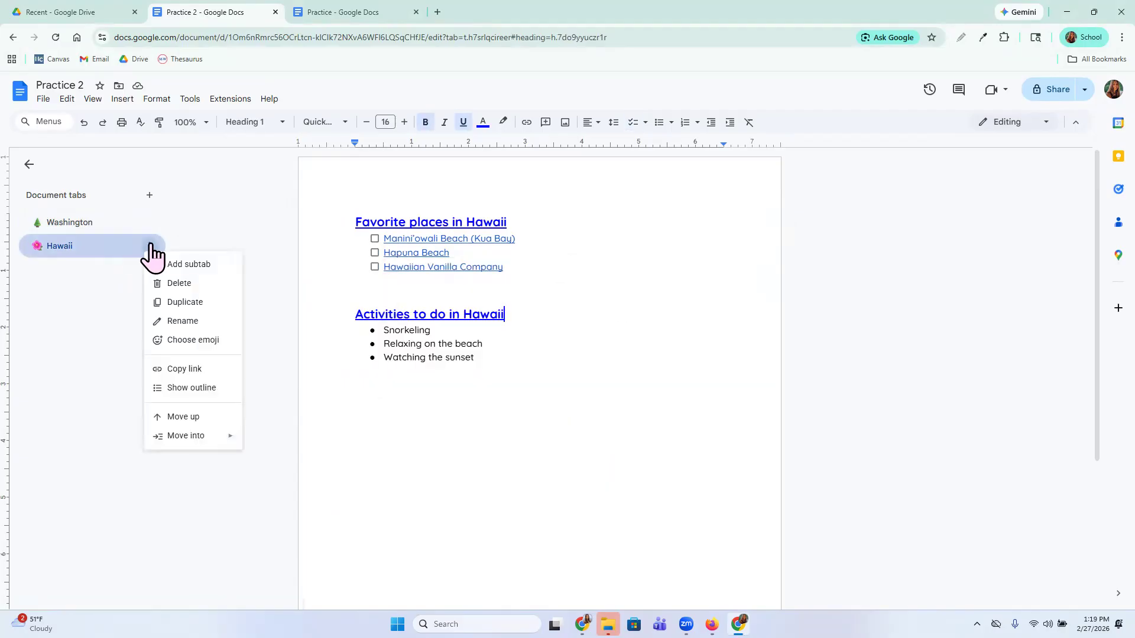
left_click(199, 322)
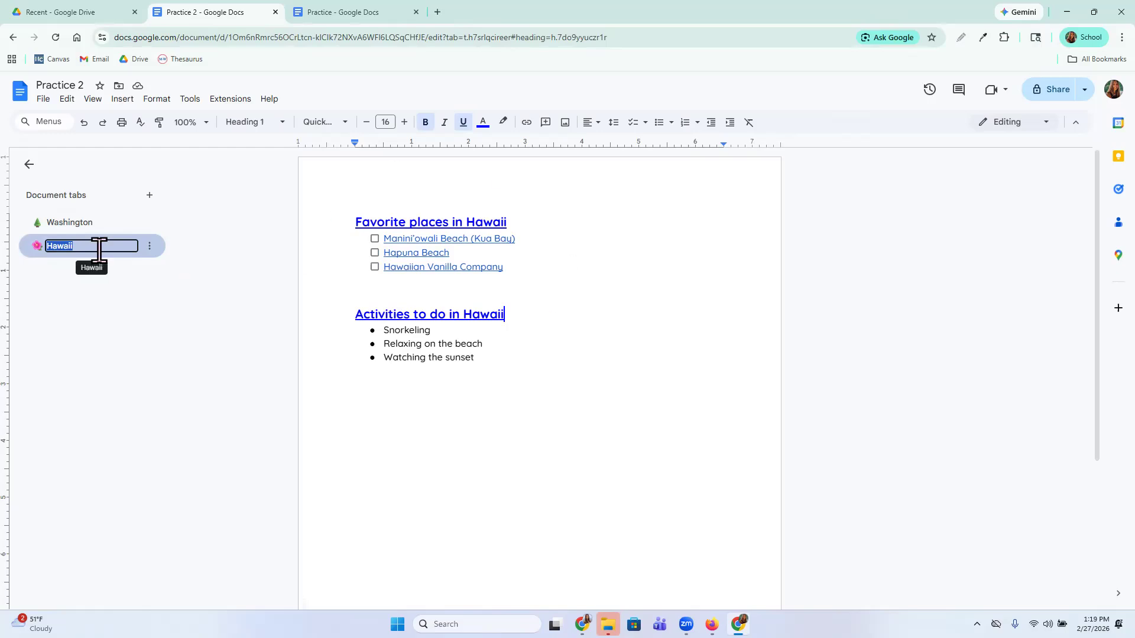
left_click(37, 247)
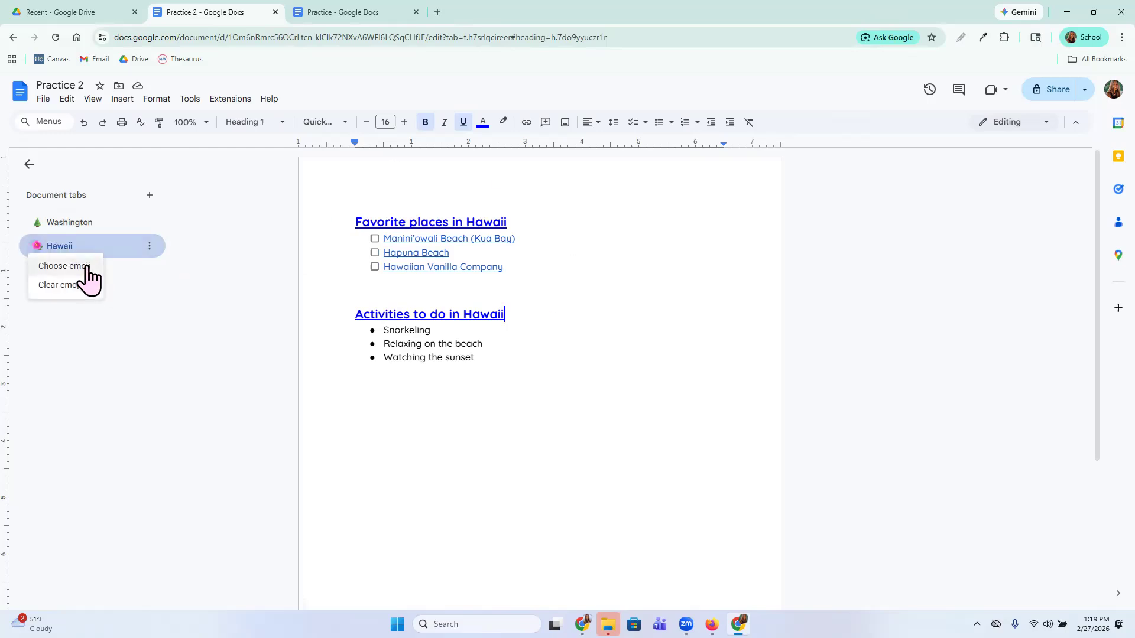
left_click(86, 267)
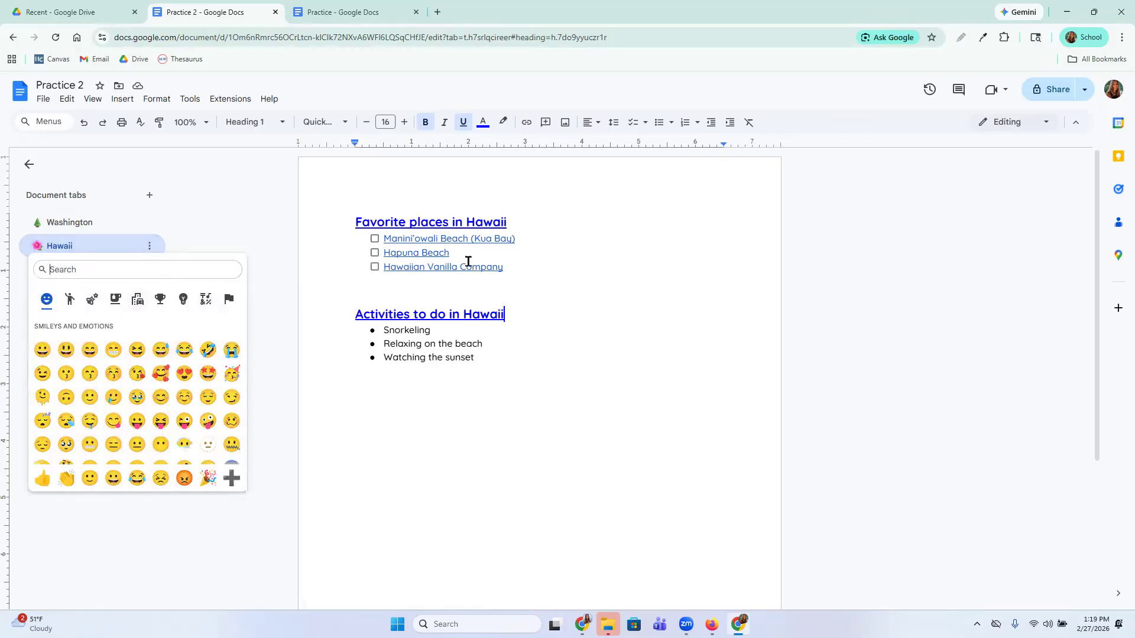
right_click(426, 473)
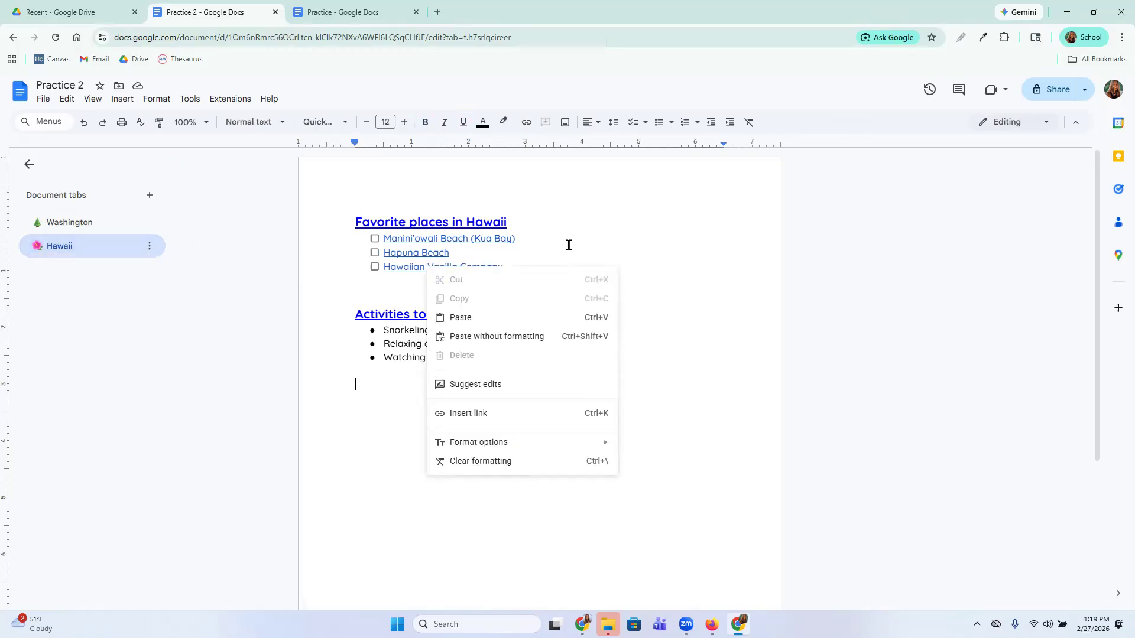
left_click(730, 268)
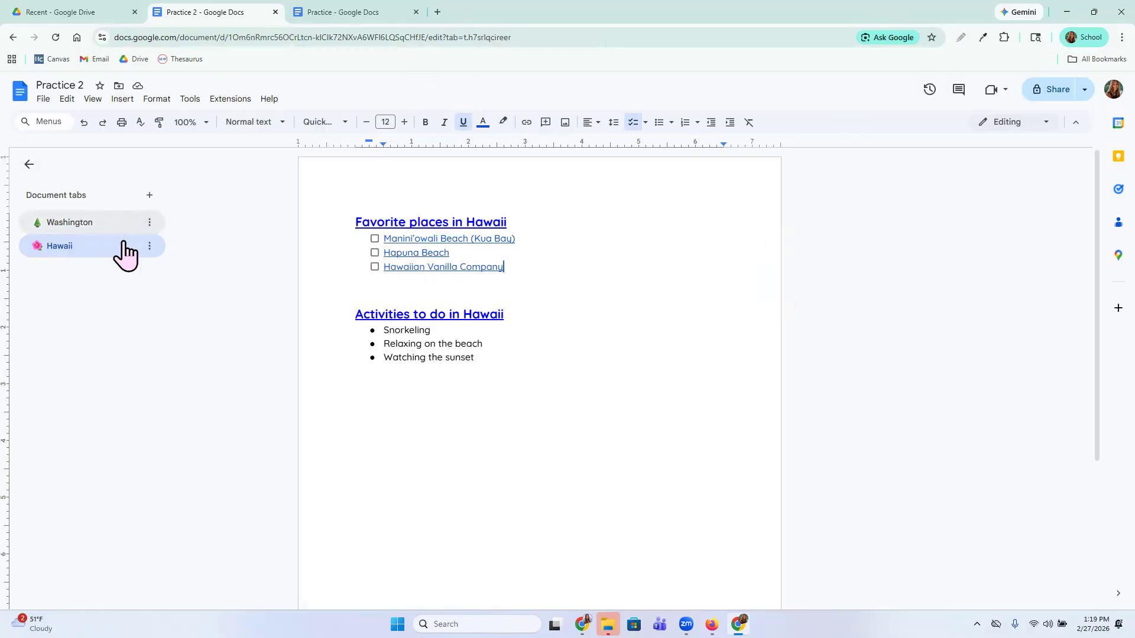
Open the Washington document tab and use its outline to visit the favorite places and activities headings.
left_click(91, 222)
left_click(89, 230)
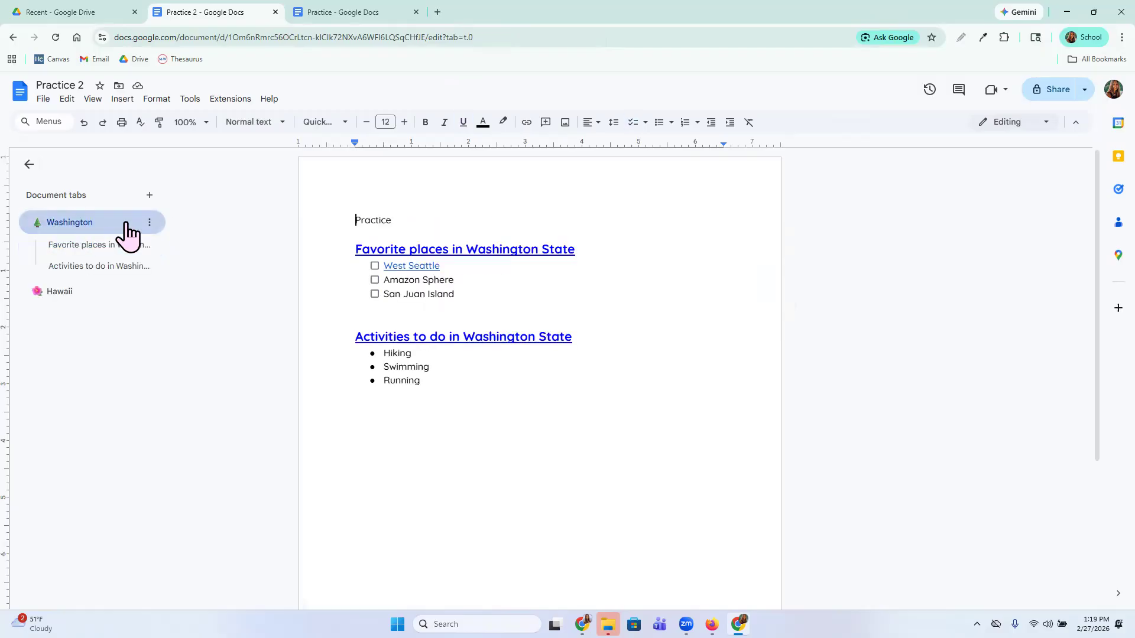
left_click(81, 245)
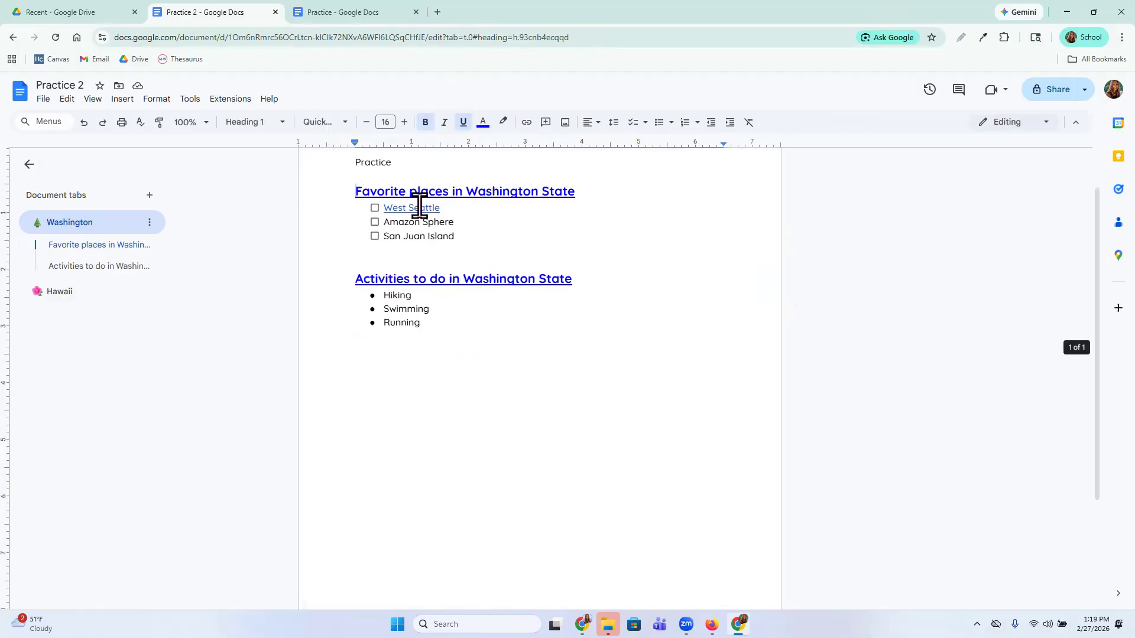
left_click(104, 269)
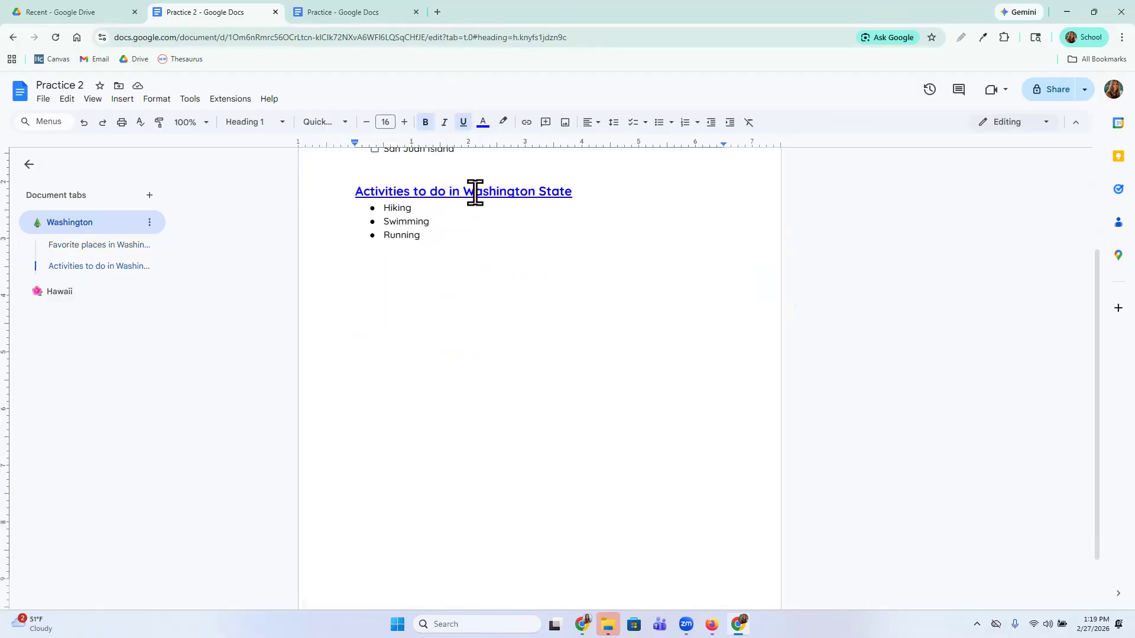
scroll(461, 223, "up", 2)
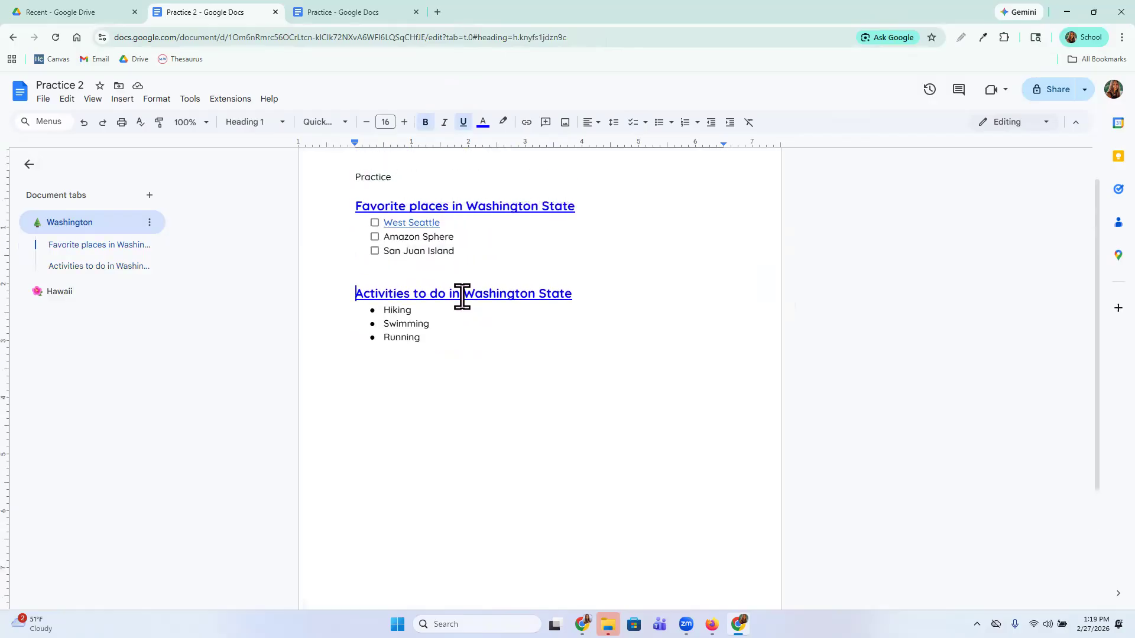
left_click(453, 210)
left_click(95, 267)
Open the Hawaii document tab and use its outline to visit the activities and favorite places headings.
left_click(61, 292)
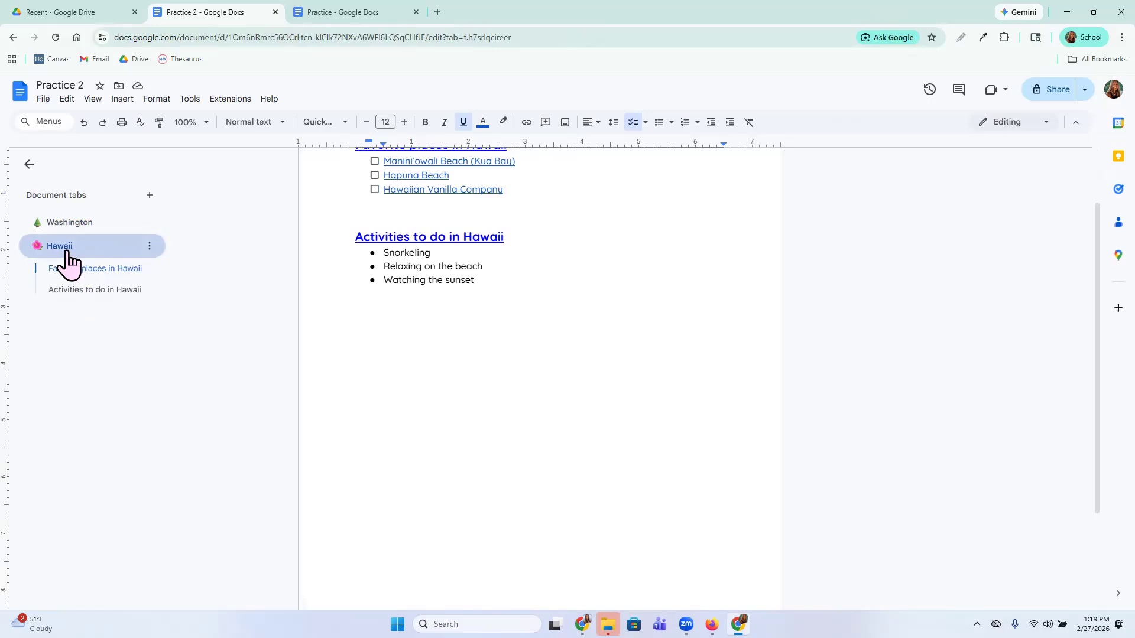
left_click(91, 289)
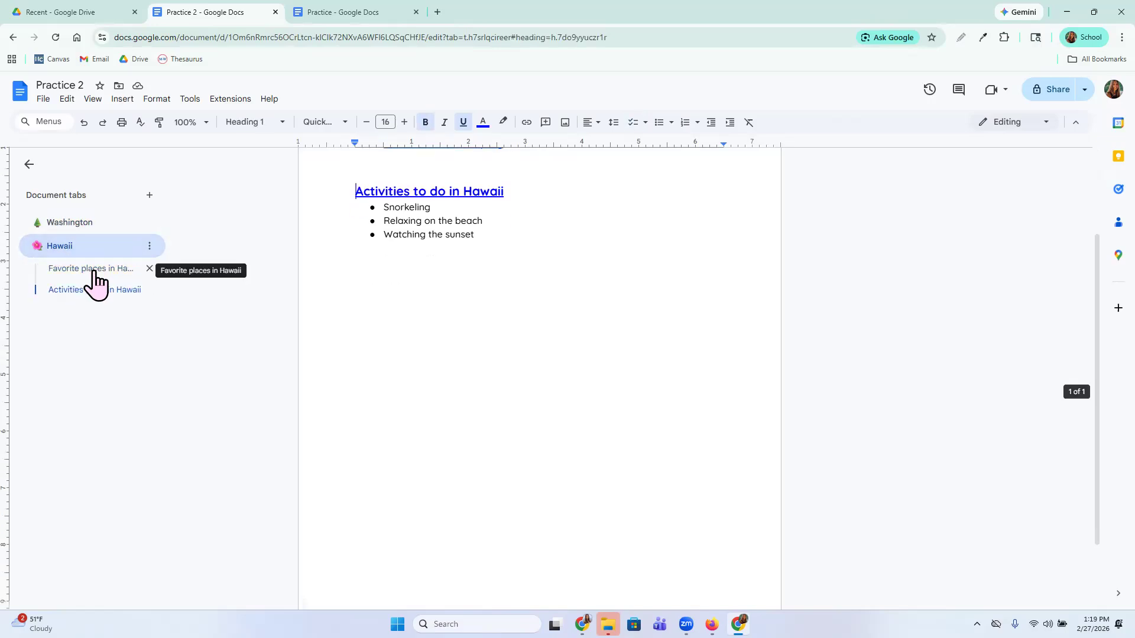
left_click(91, 270)
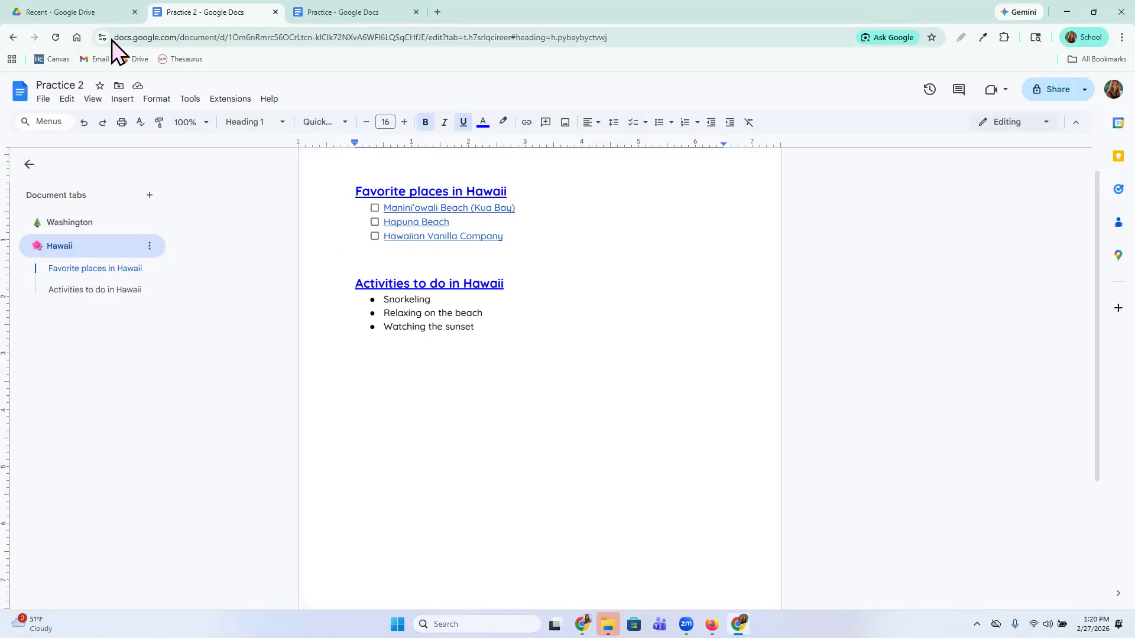
Switch to Google Drive and move the Practice 2 document into the subfolder of the 2026 Winter High Digital Literacy folder, accepting the access change.
left_click(91, 13)
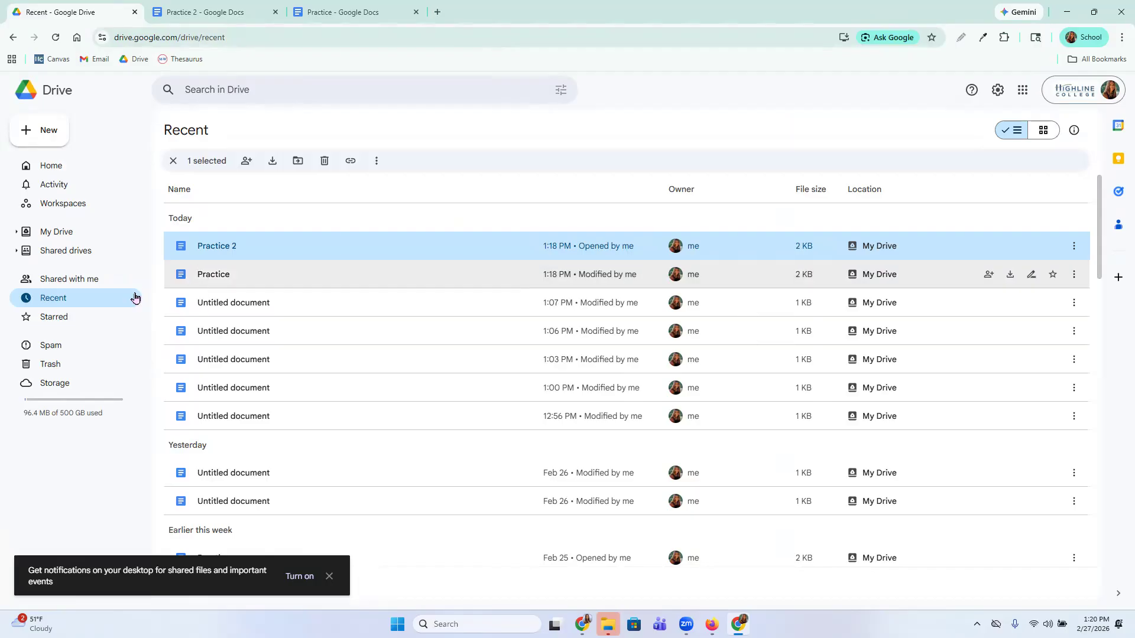
left_click(17, 234)
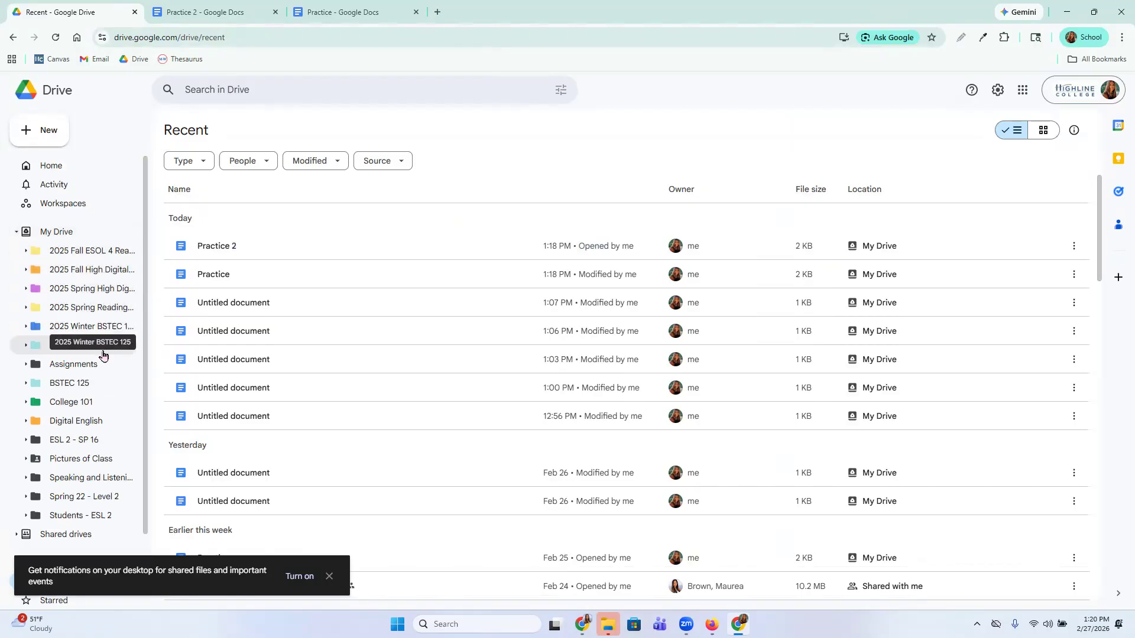
left_click(25, 346)
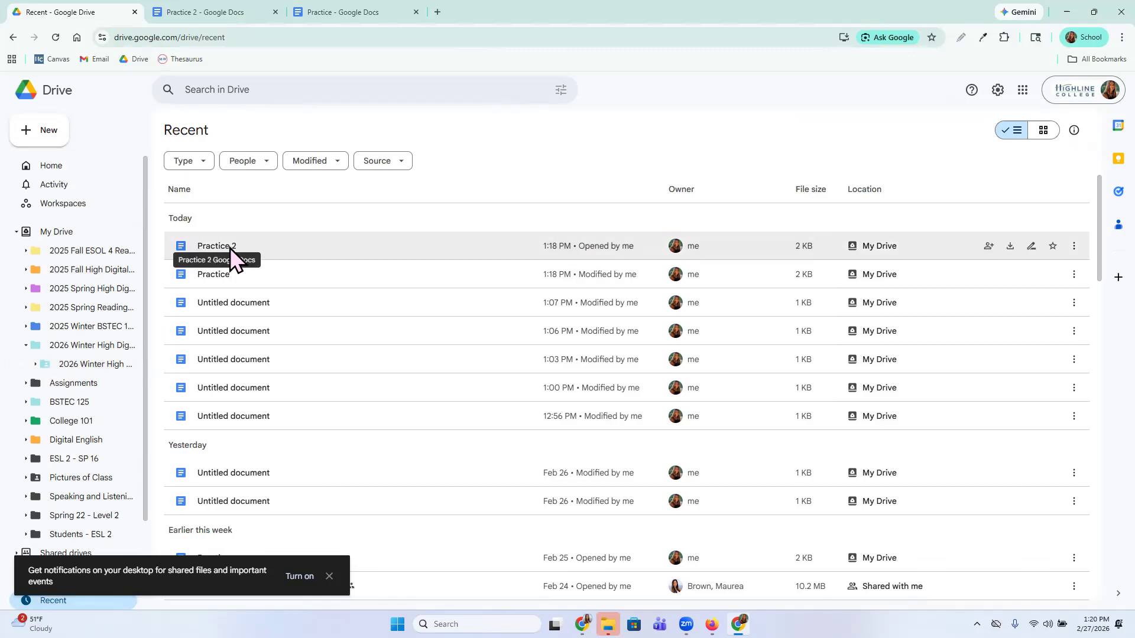
left_click_drag(203, 243, 108, 370)
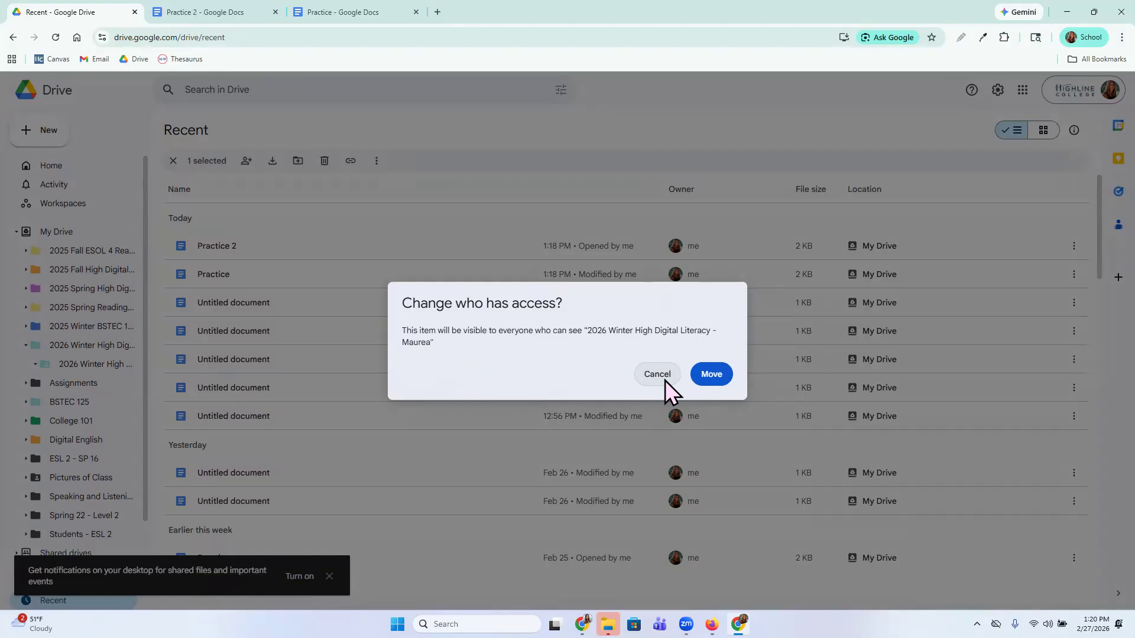
left_click(709, 374)
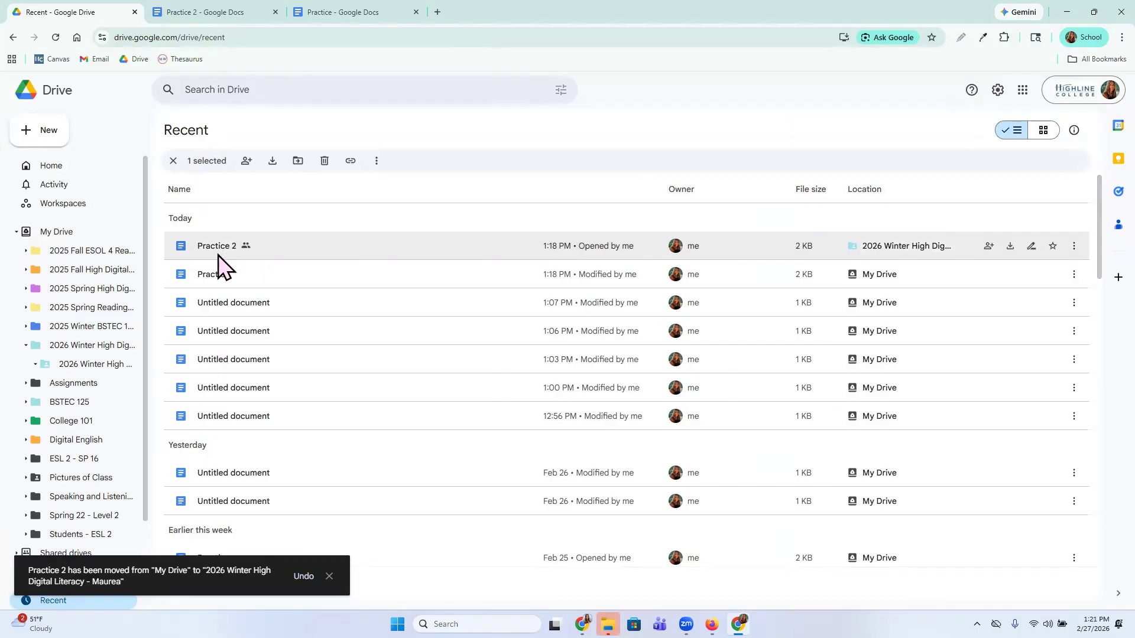
Look through the 2026 Winter High Digital Literacy subfolder, check the open Practice 2 document in Google Docs, and return to Google Drive.
left_click(109, 371)
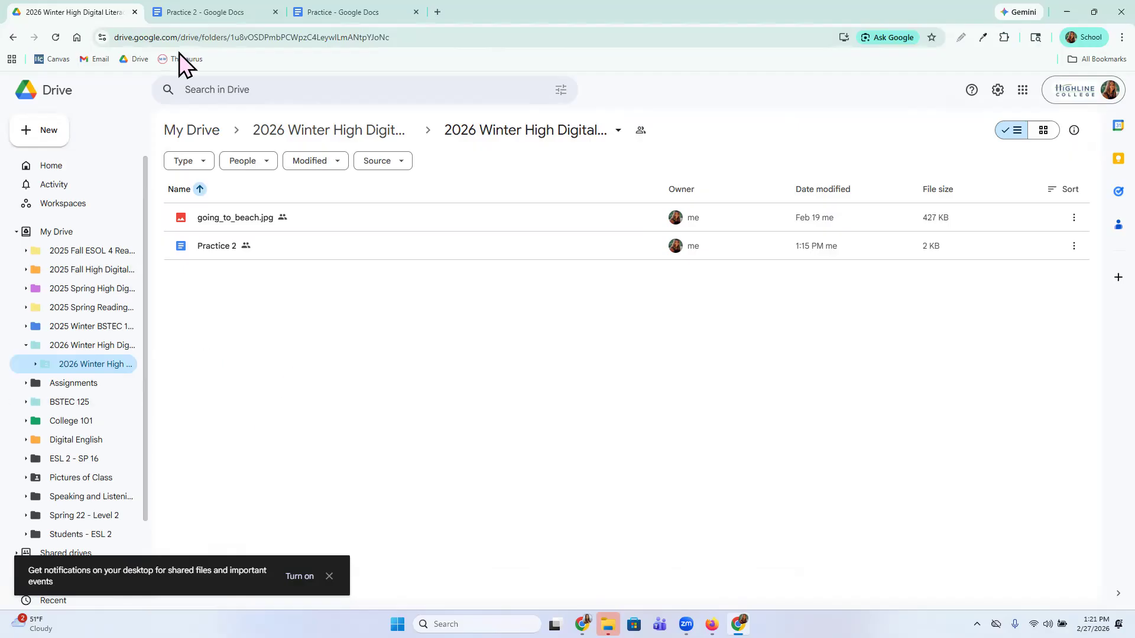
left_click(194, 13)
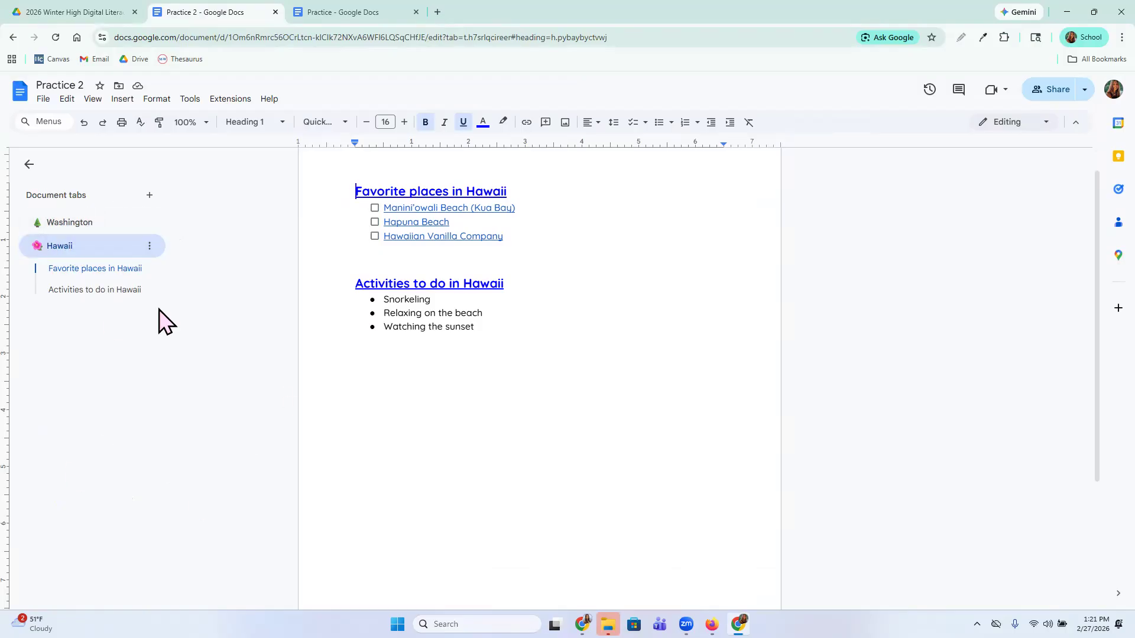
left_click(81, 9)
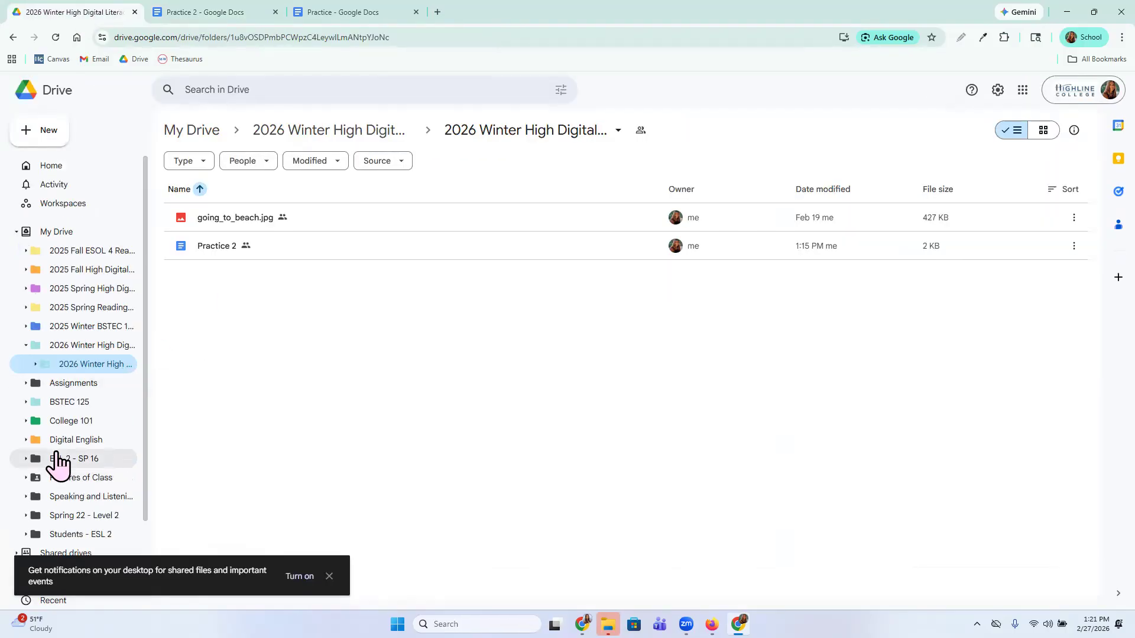
Show the recent files in Drive and check the location of the Practice 2 document against the folder tree.
scroll(57, 463, "down", 2)
left_click(61, 491)
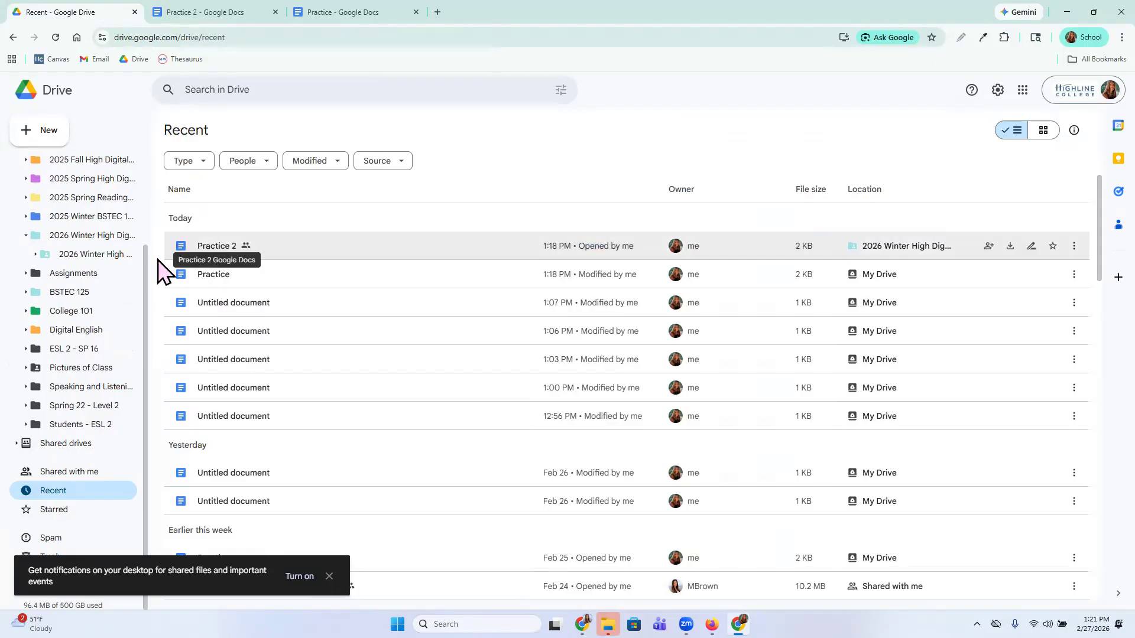
scroll(89, 231, "up", 2)
scroll(89, 296, "up", 1)
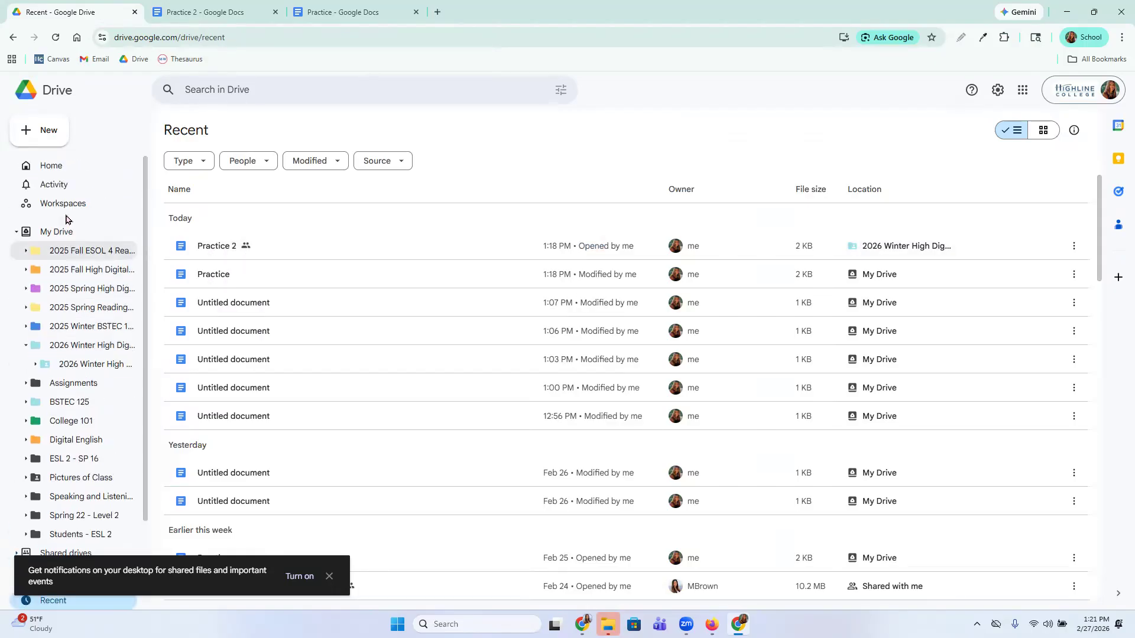